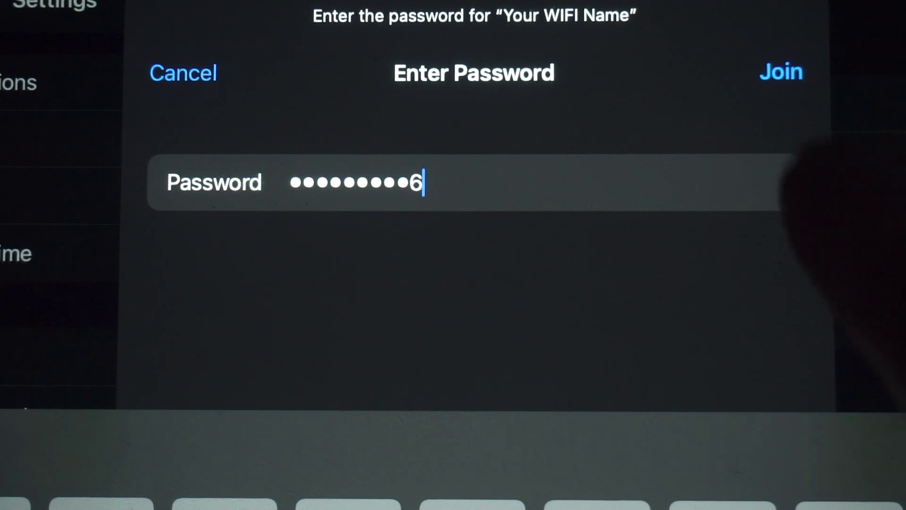
# Step: Join the 'Your WIFI Name' network with the entered password, then focus the browser address bar
pyautogui.click(782, 71)
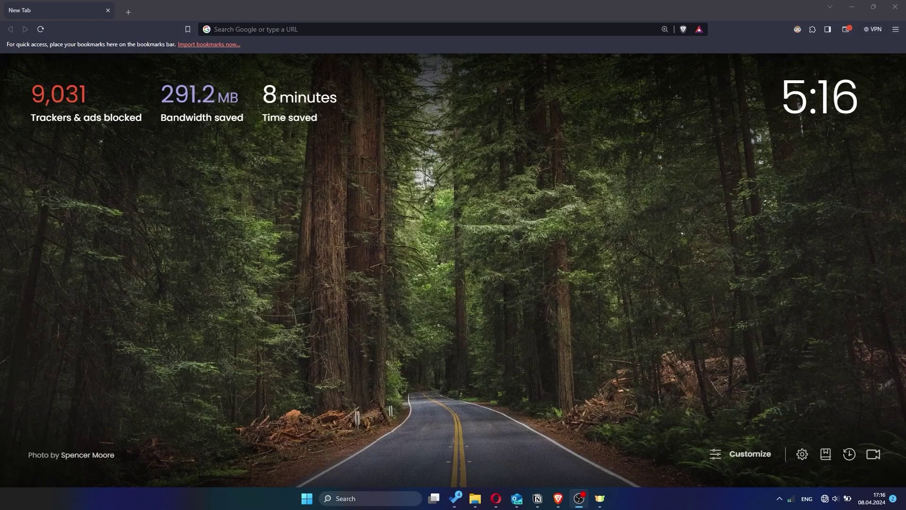
pyautogui.click(214, 29)
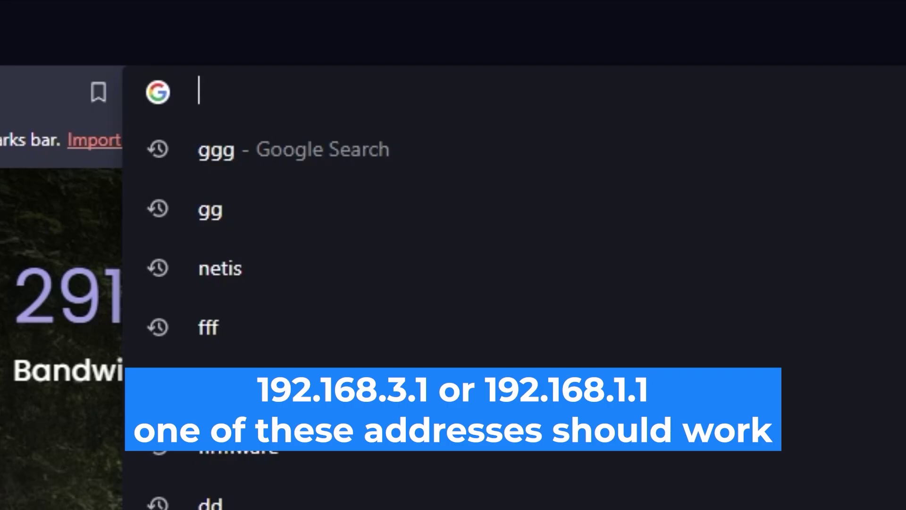
# Step: Go to the router address 192.168.1 to reach the admin login page
pyautogui.write('192.16')
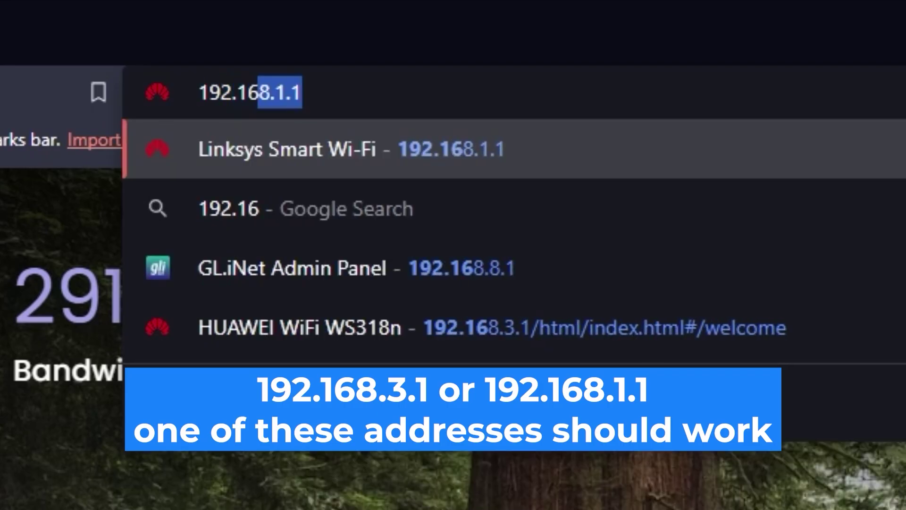
pyautogui.write('8.1.1')
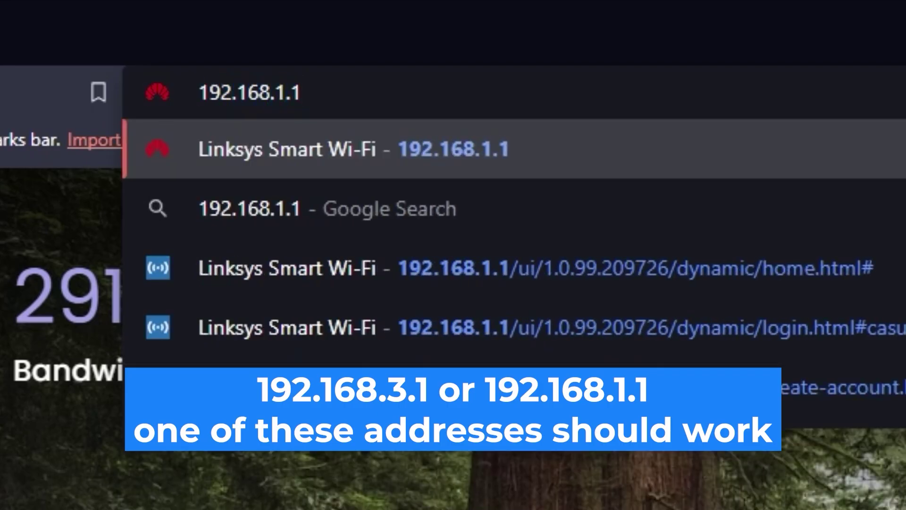
pyautogui.press('Return')
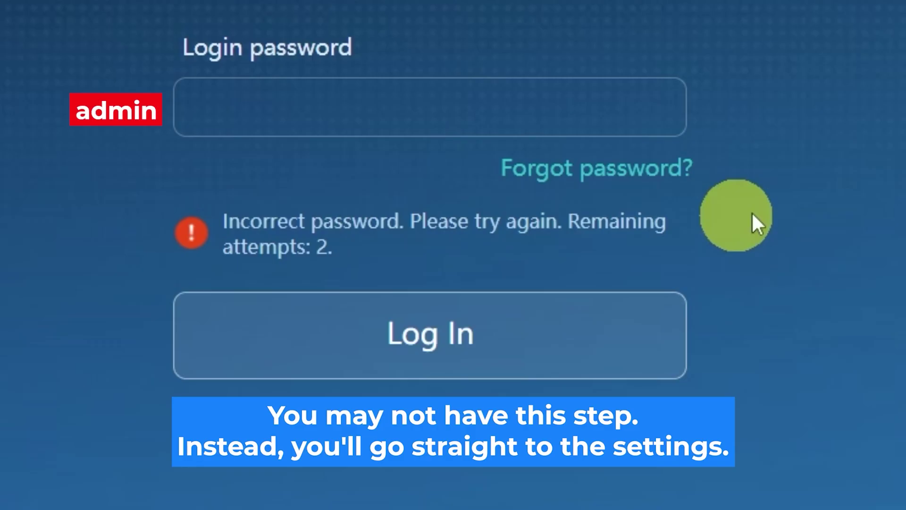
# Step: Log in to the router admin with the login password, retrying after a rejected attempt
pyautogui.click(497, 107)
pyautogui.write('adminadmin')
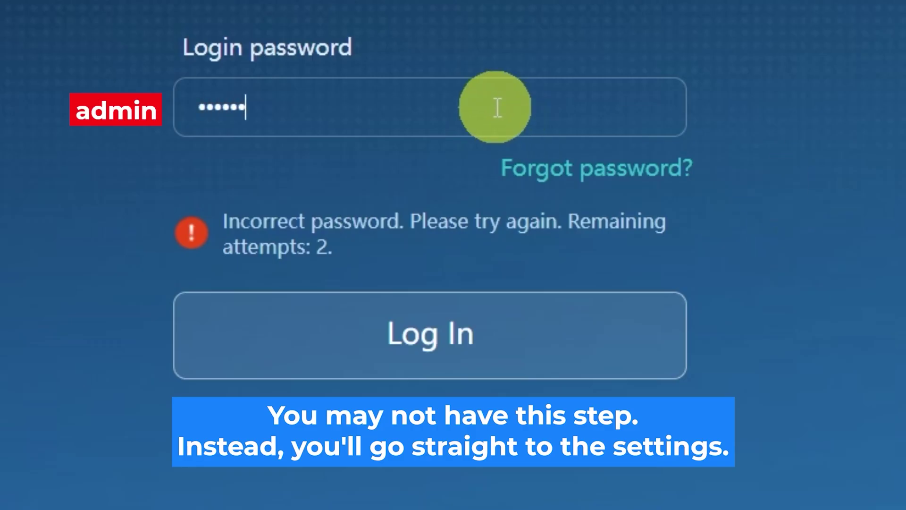
pyautogui.click(485, 334)
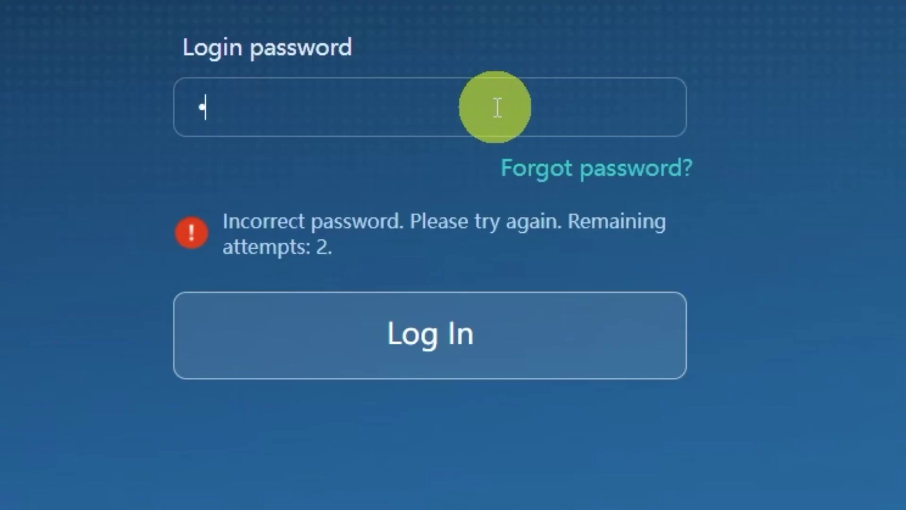
pyautogui.write('assword')
pyautogui.write('12')
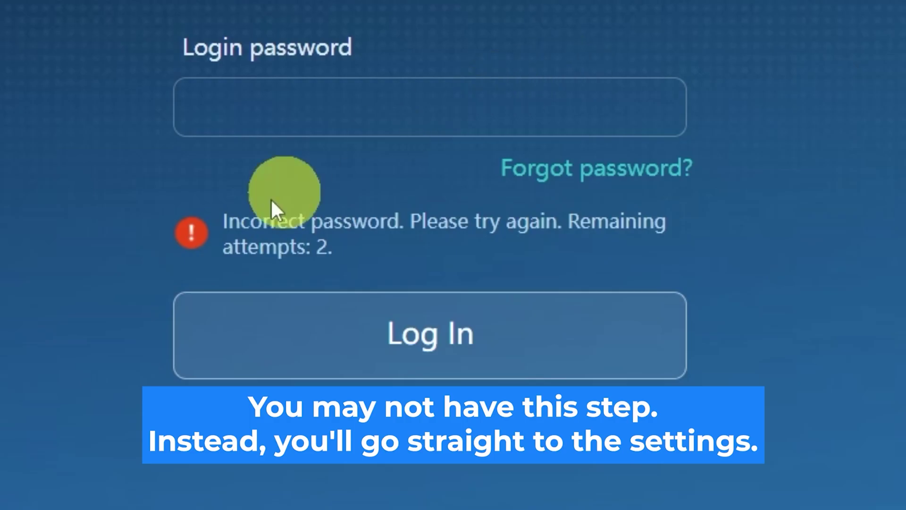
pyautogui.click(498, 108)
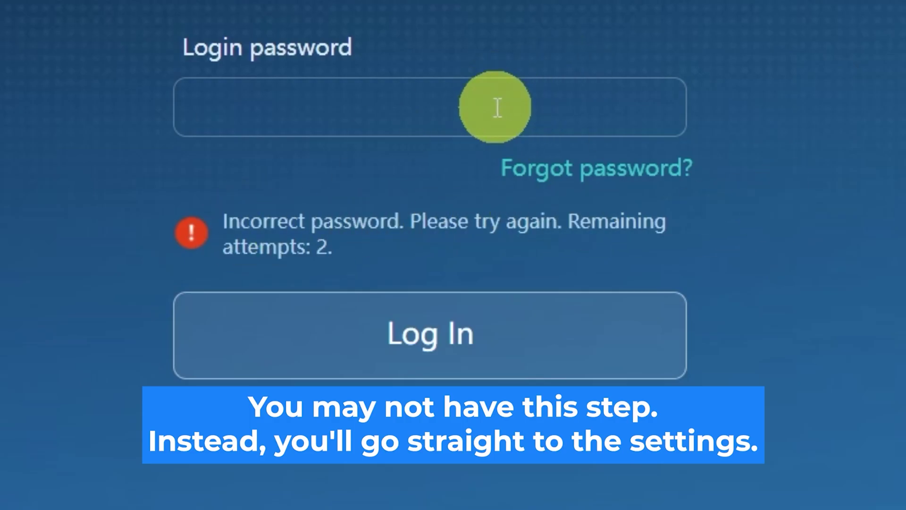
pyautogui.write('••••••••••')
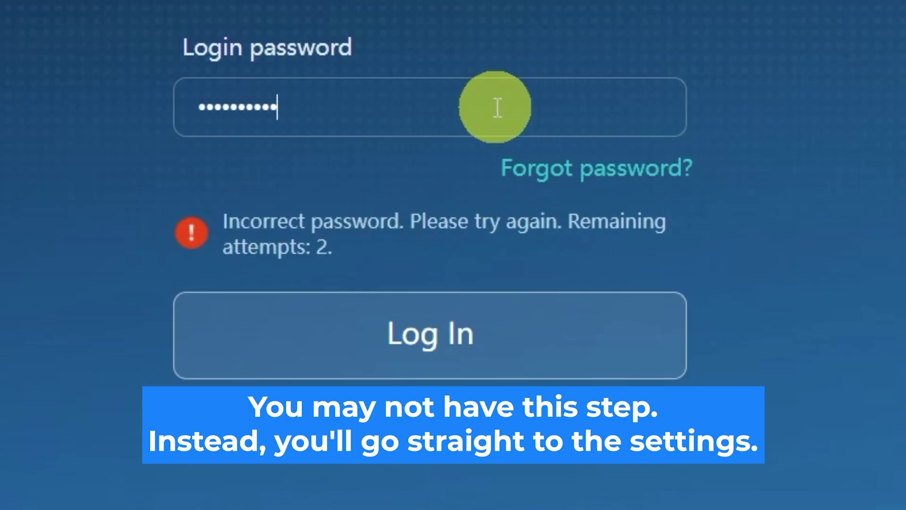
pyautogui.click(600, 309)
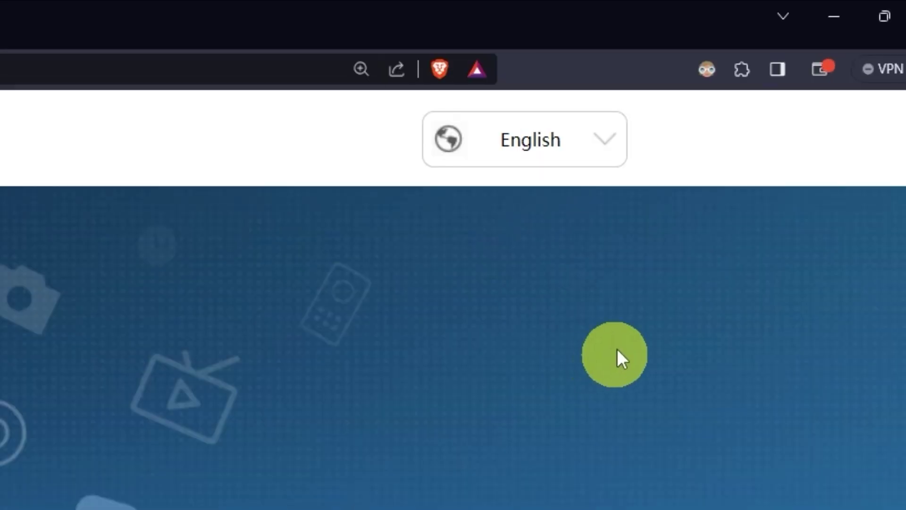
# Step: Keep English as the interface language
pyautogui.click(614, 151)
pyautogui.scroll(-6, 543, 338)
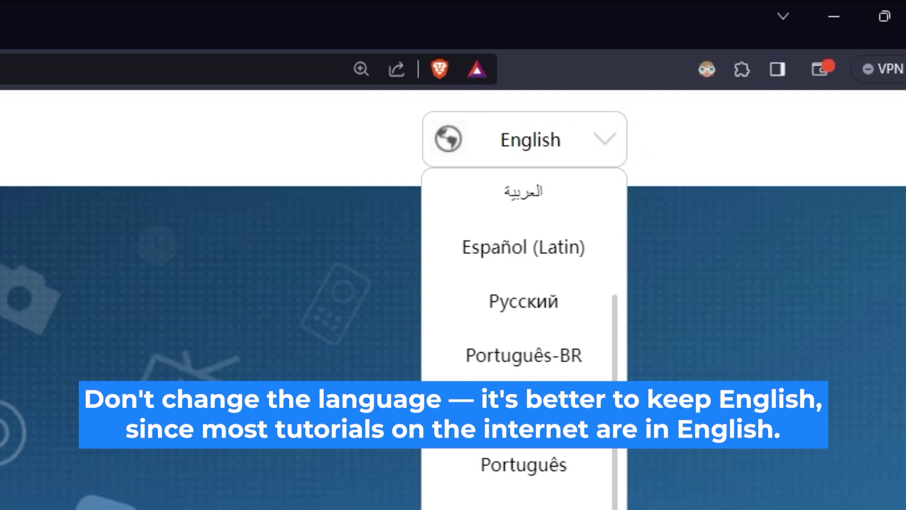
pyautogui.scroll(6, 524, 331)
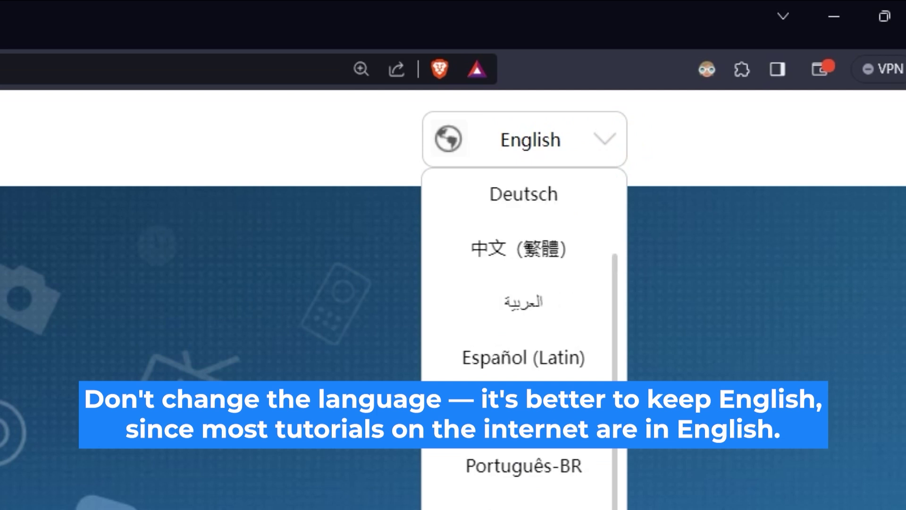
pyautogui.click(290, 472)
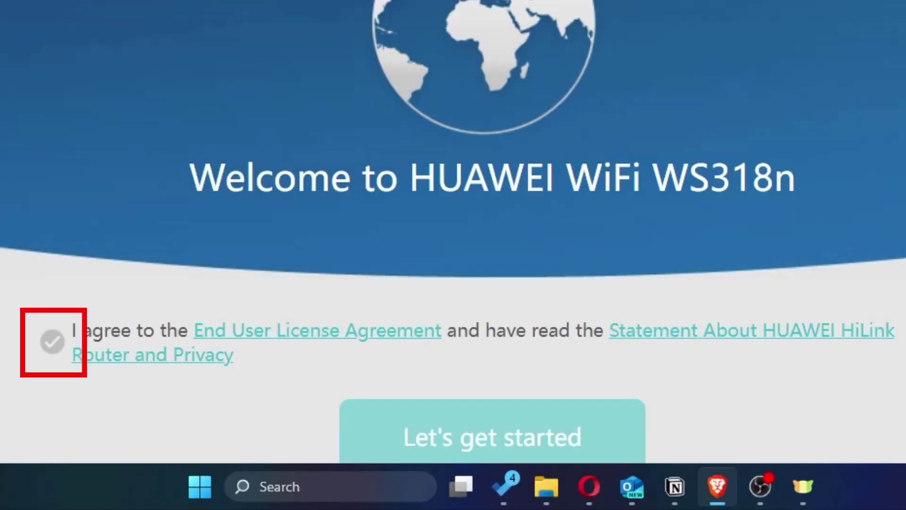
# Step: Accept the license agreement and privacy statement and start the router setup
pyautogui.click(54, 343)
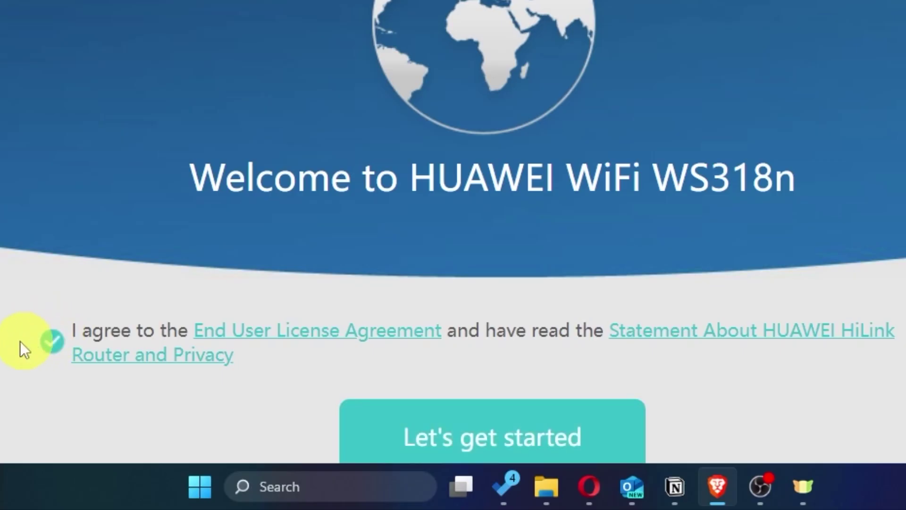
pyautogui.scroll(-2, 453, 283)
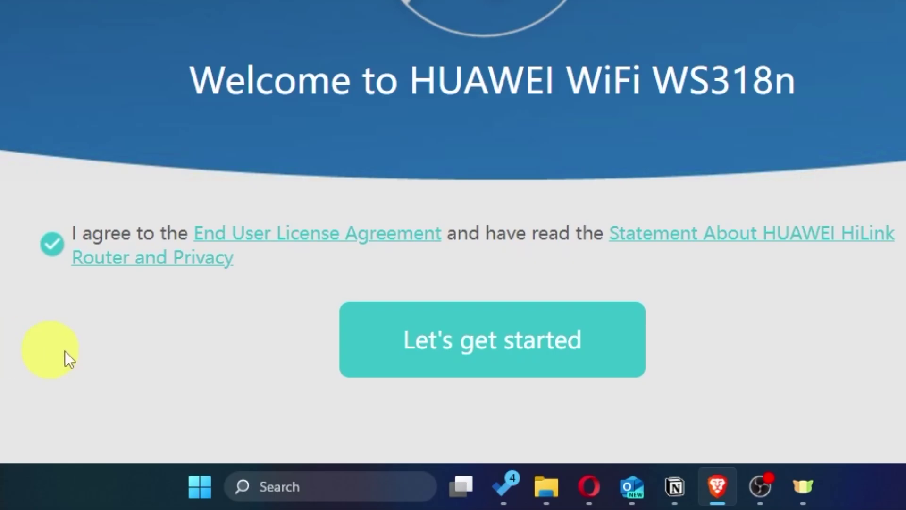
pyautogui.click(462, 372)
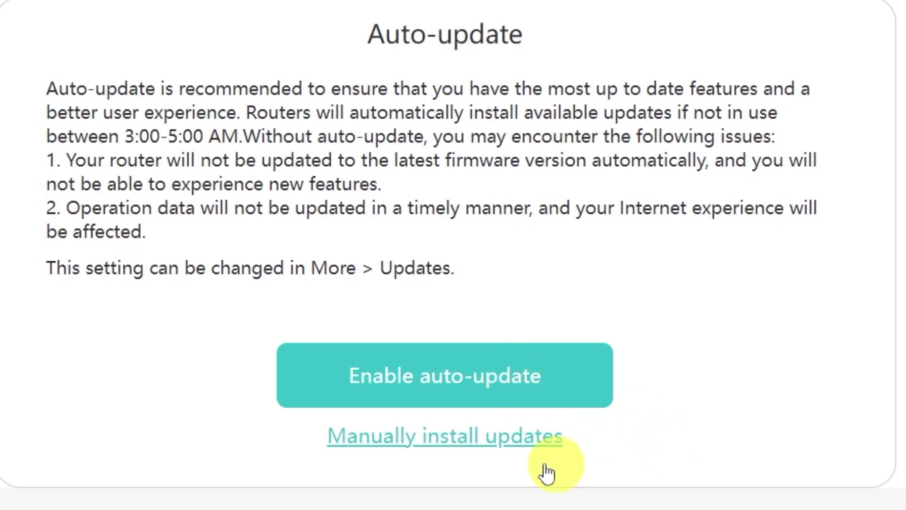
# Step: Choose to install firmware updates manually on the Auto-update page
pyautogui.click(432, 436)
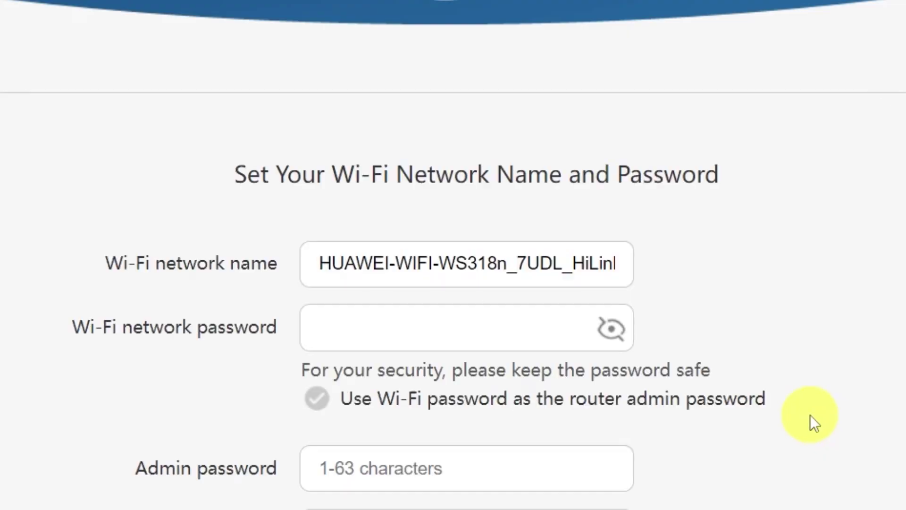
# Step: Shorten the Wi-Fi network name to HUAWEI and enter a Wi-Fi password
pyautogui.scroll(-4, 811, 411)
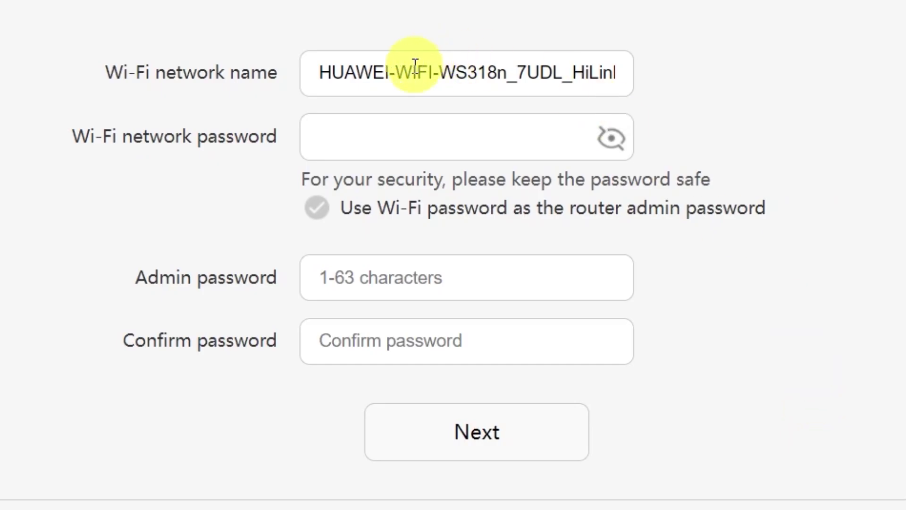
pyautogui.moveTo(384, 73); pyautogui.dragTo(730, 64)
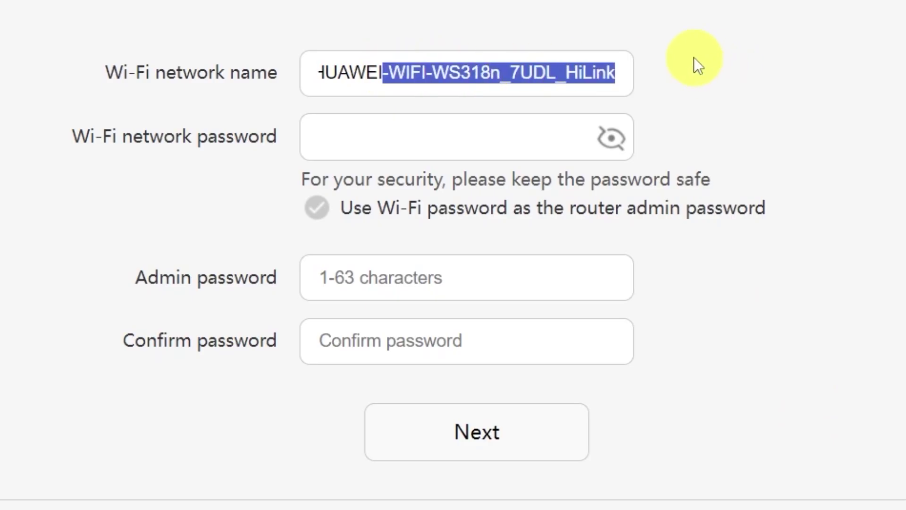
pyautogui.press('BackSpace')
pyautogui.click(441, 136)
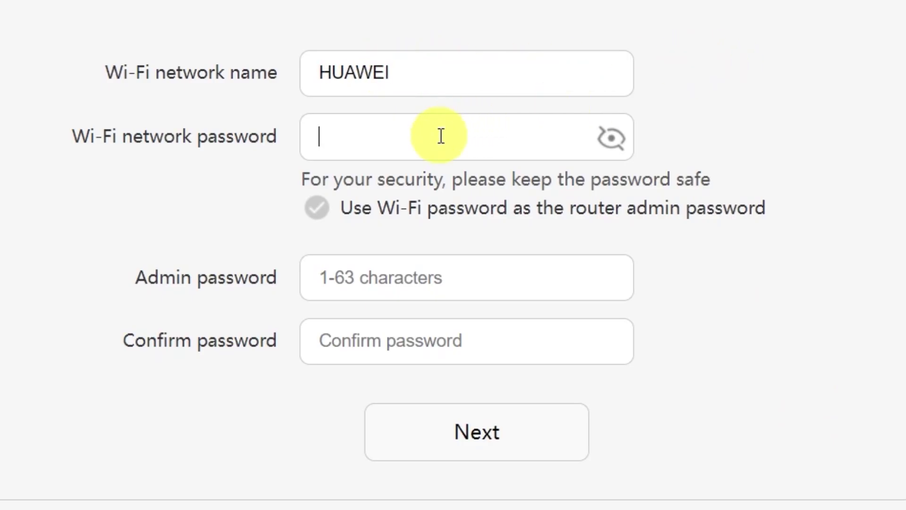
pyautogui.write('12')
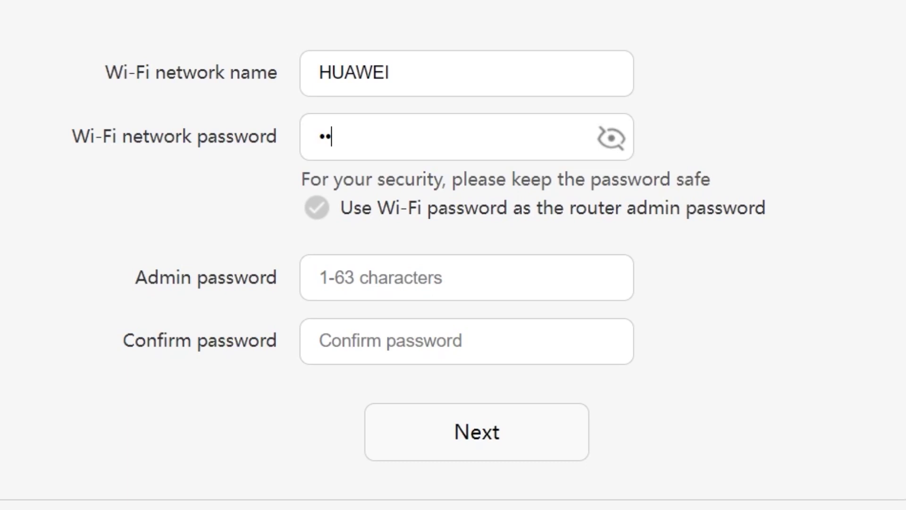
pyautogui.write('3456')
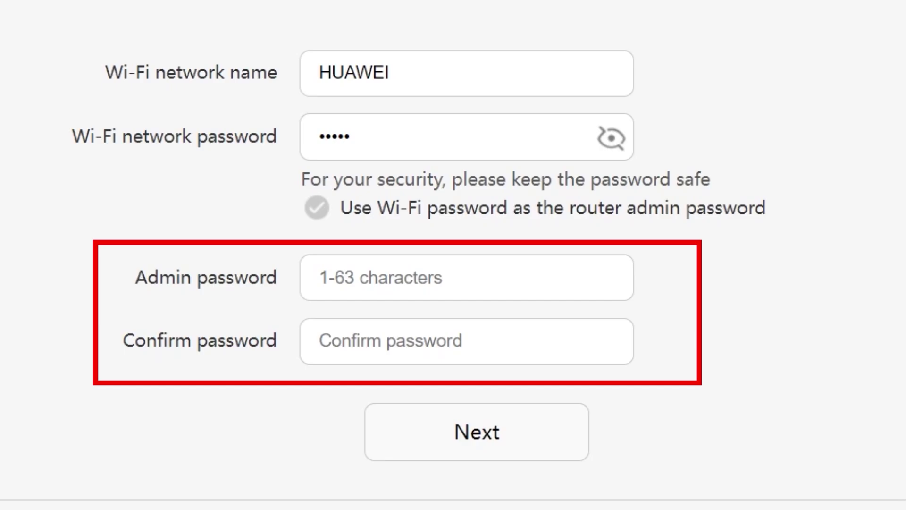
# Step: Reuse the Wi-Fi password as admin password, lengthen it to 8+ characters, and continue
pyautogui.click(402, 277)
pyautogui.click(405, 336)
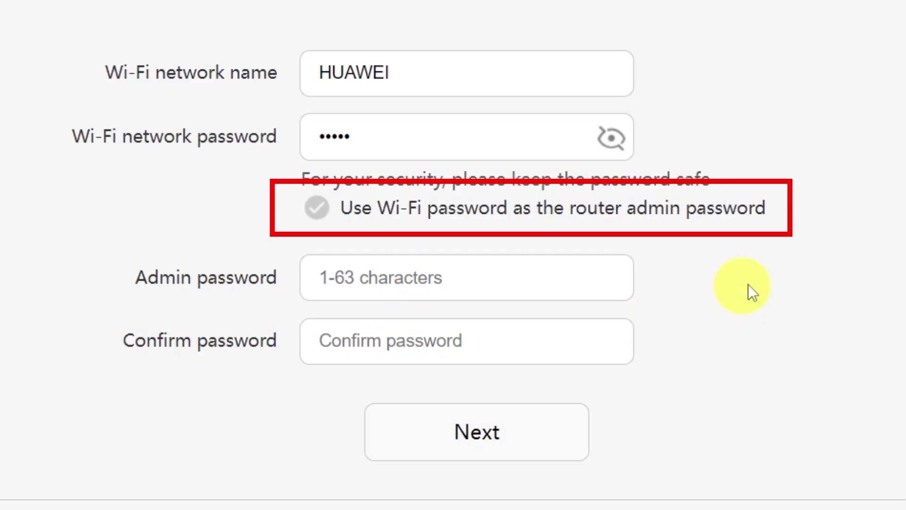
pyautogui.click(317, 209)
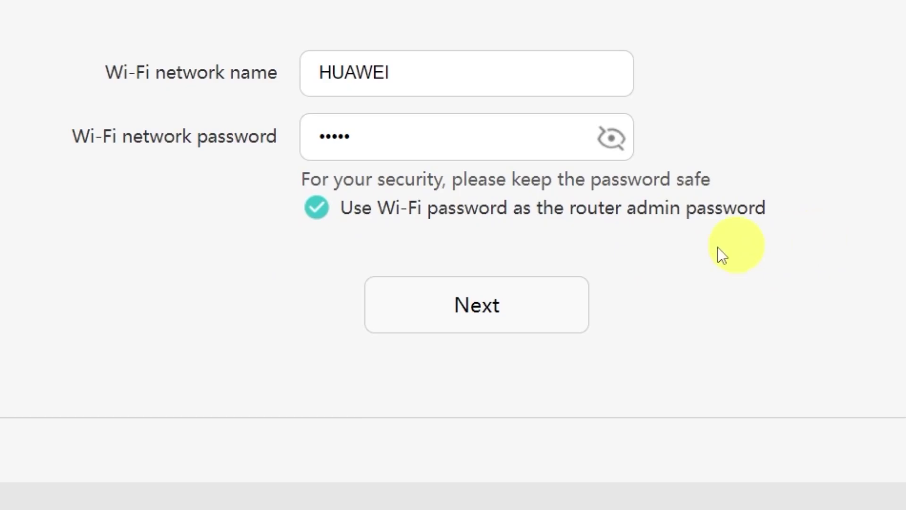
pyautogui.click(486, 309)
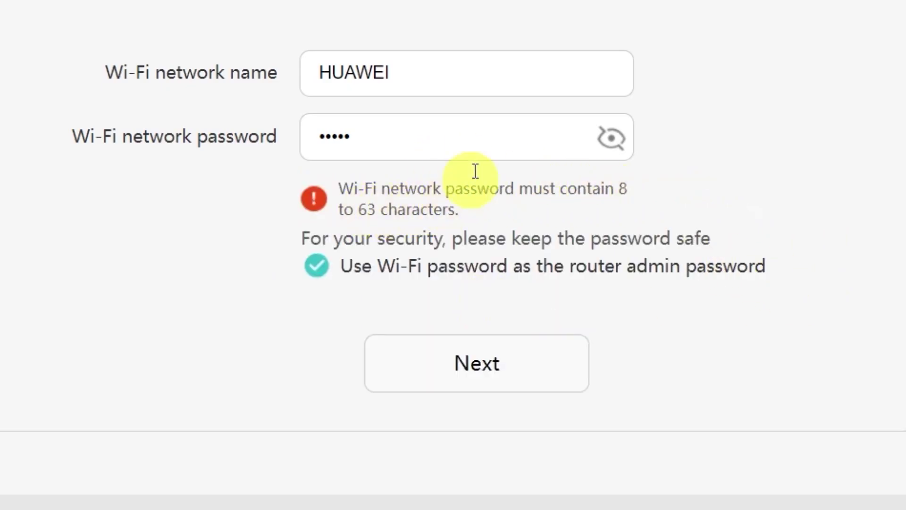
pyautogui.write('••••••')
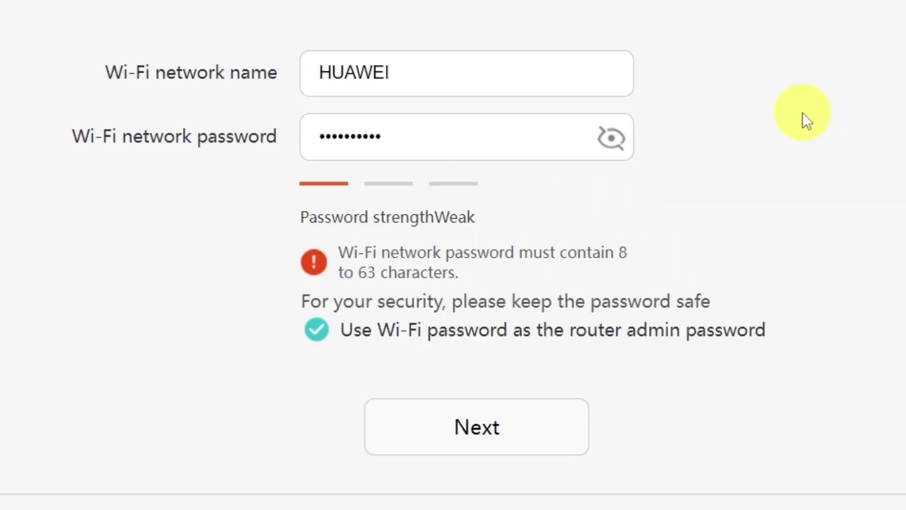
pyautogui.click(486, 439)
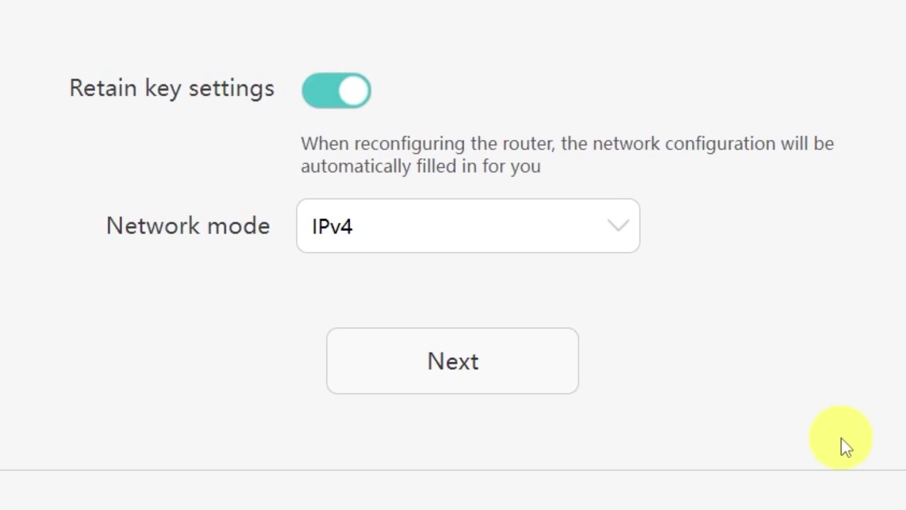
# Step: Keep IPv4 as the network mode and apply the configuration with SSID HUAWEI
pyautogui.click(623, 228)
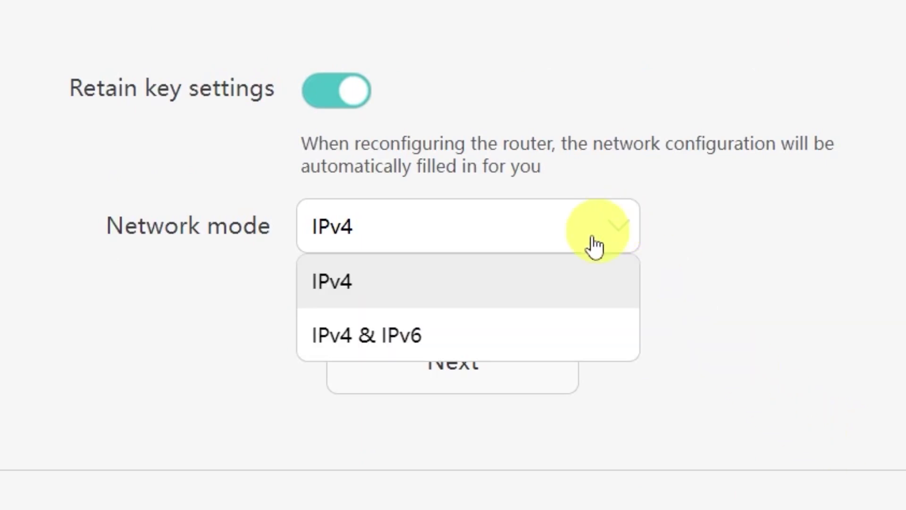
pyautogui.click(603, 239)
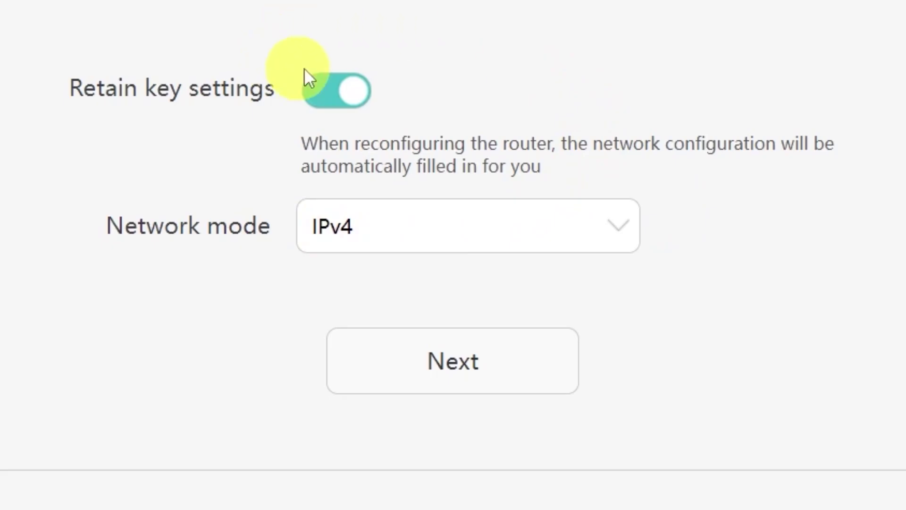
pyautogui.click(502, 385)
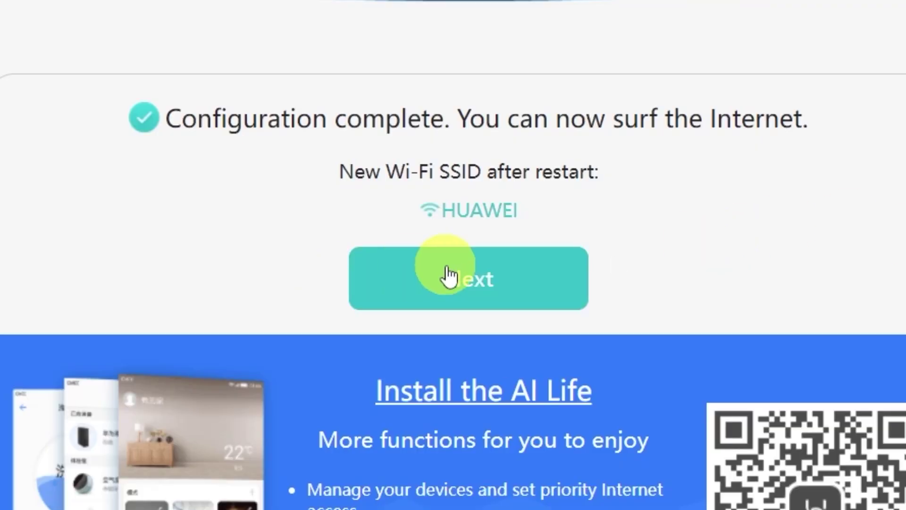
pyautogui.click(457, 282)
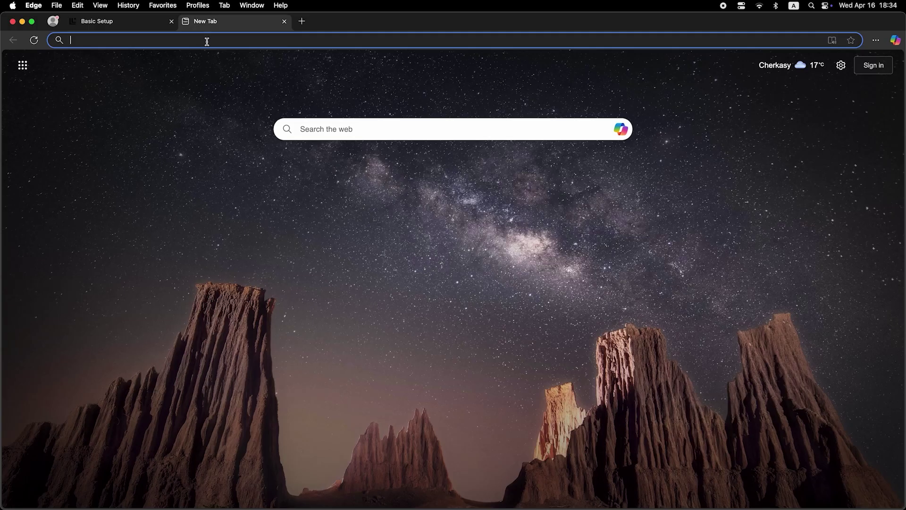
# Step: Run a test web search for 'dfdfdfdf' in a new tab to check browsing
pyautogui.click(207, 41)
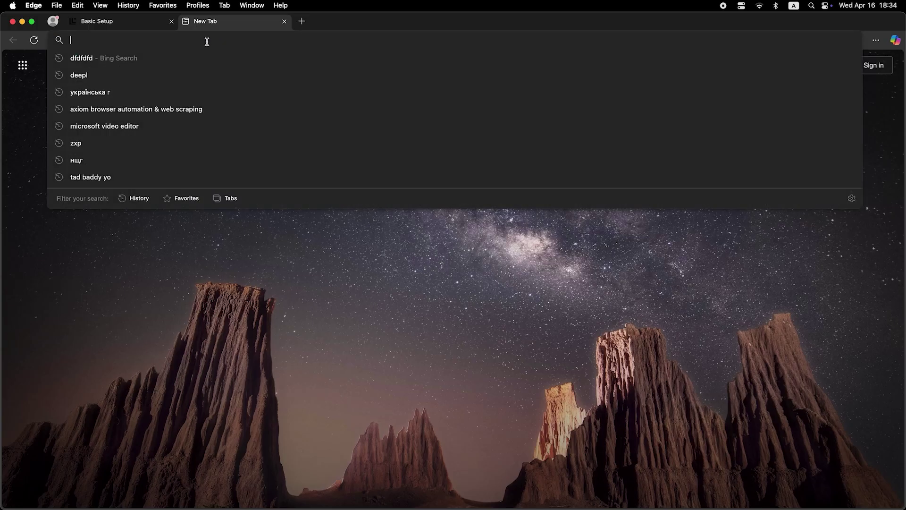
pyautogui.write('dfdfdfdf')
pyautogui.press('Return')
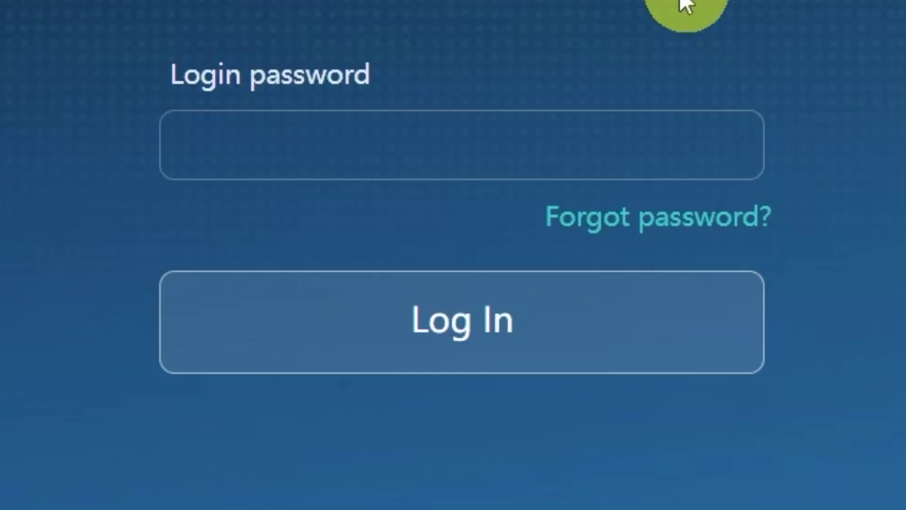
# Step: Log in with the admin password and save Connect to Internet with MAC clone set to PC MAC address
pyautogui.click(609, 156)
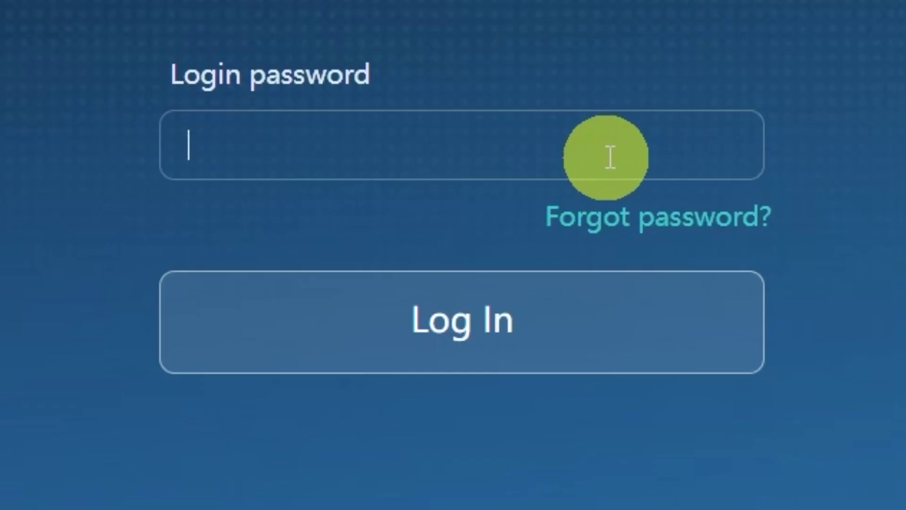
pyautogui.write('admin12345')
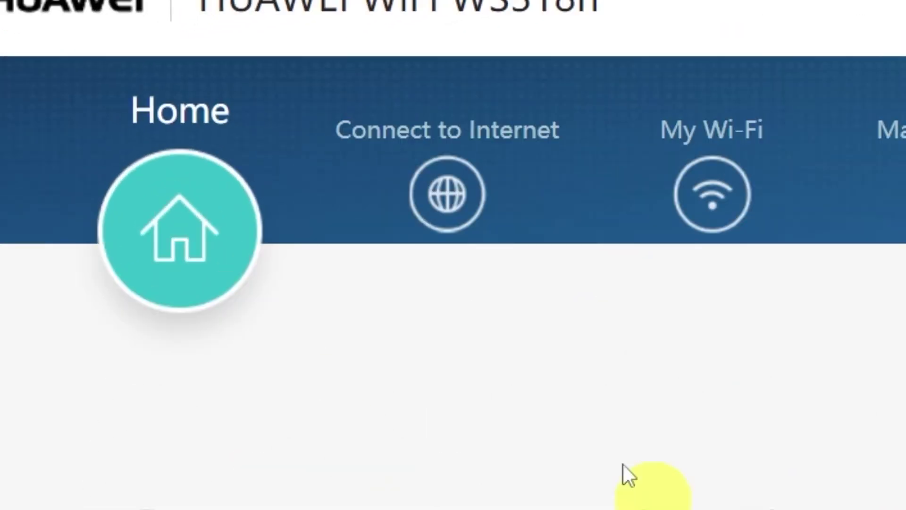
pyautogui.click(446, 200)
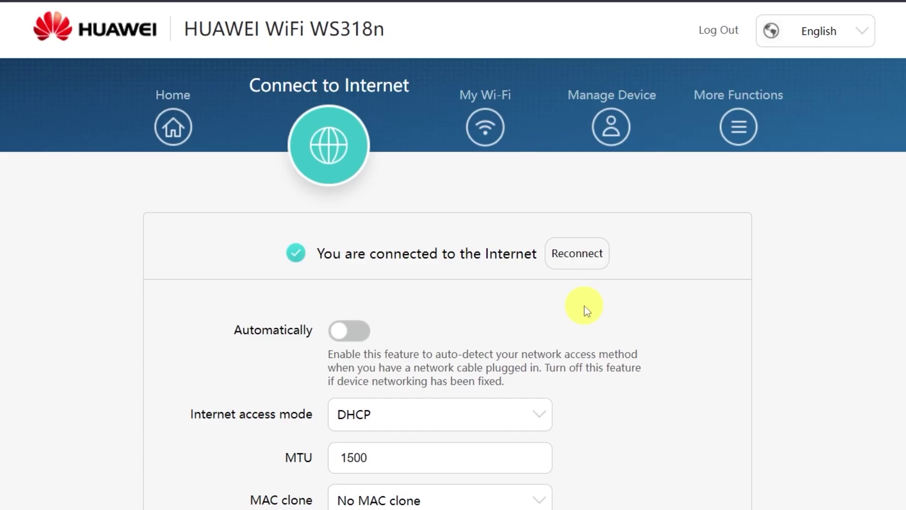
pyautogui.scroll(-4, 621, 332)
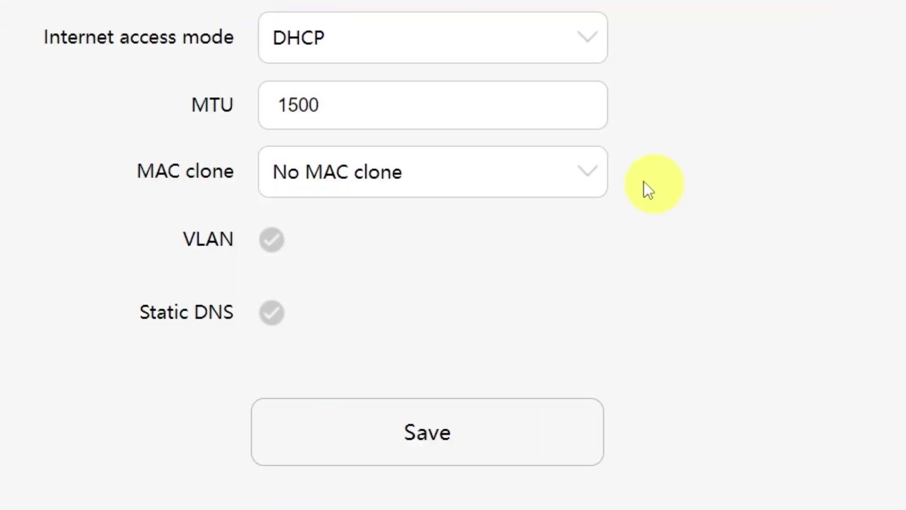
pyautogui.click(584, 175)
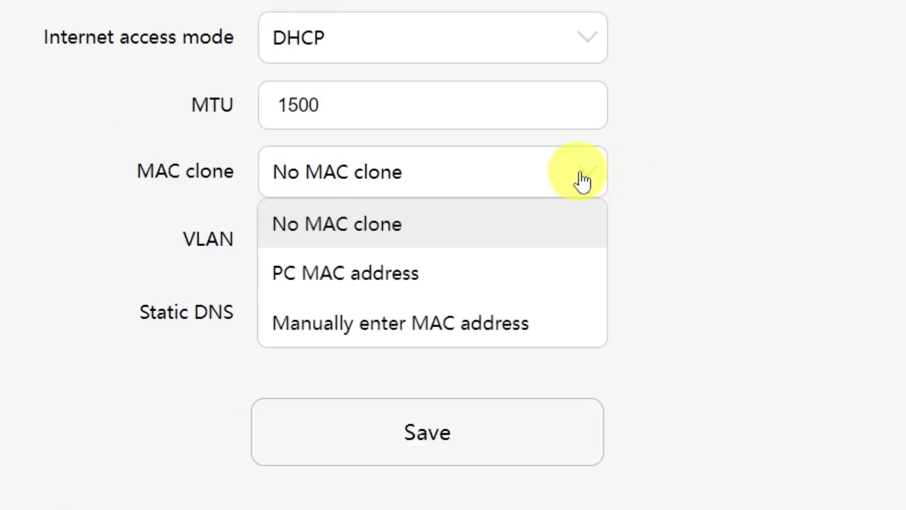
pyautogui.click(438, 291)
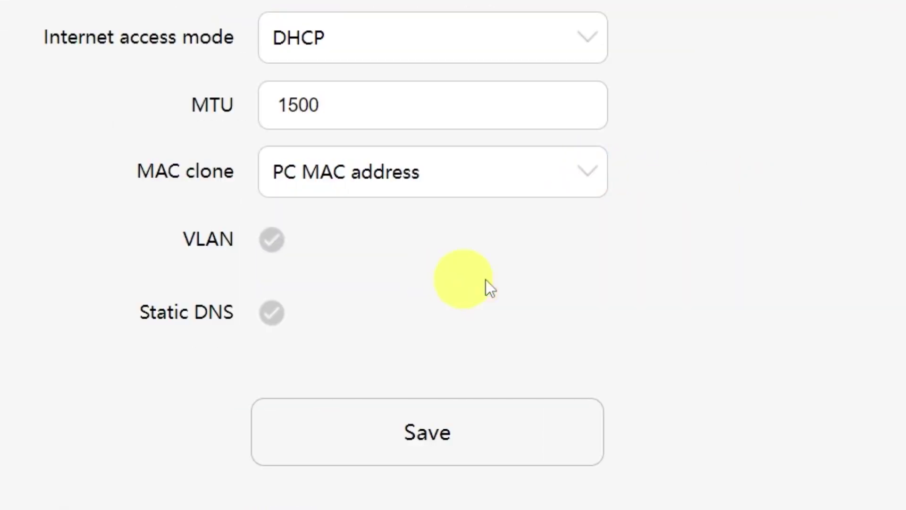
pyautogui.click(458, 451)
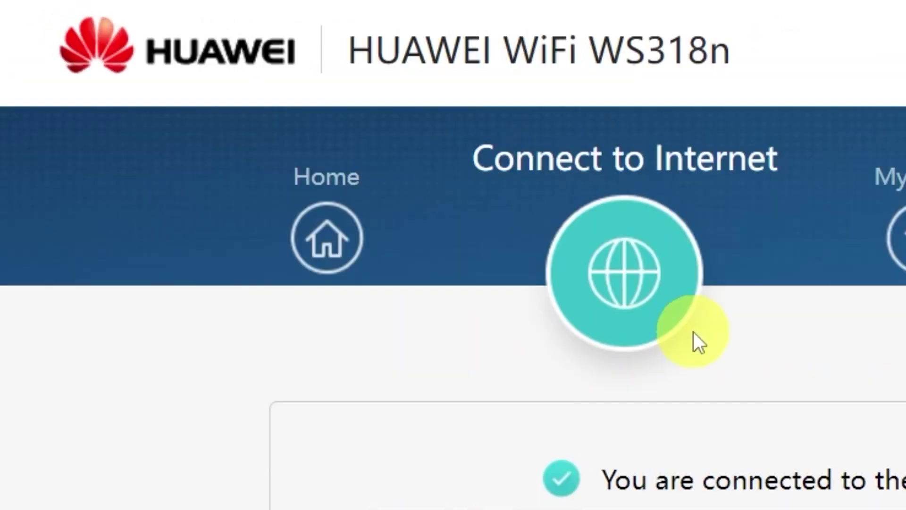
# Step: From the Home page, restart the router and confirm the restart
pyautogui.click(344, 238)
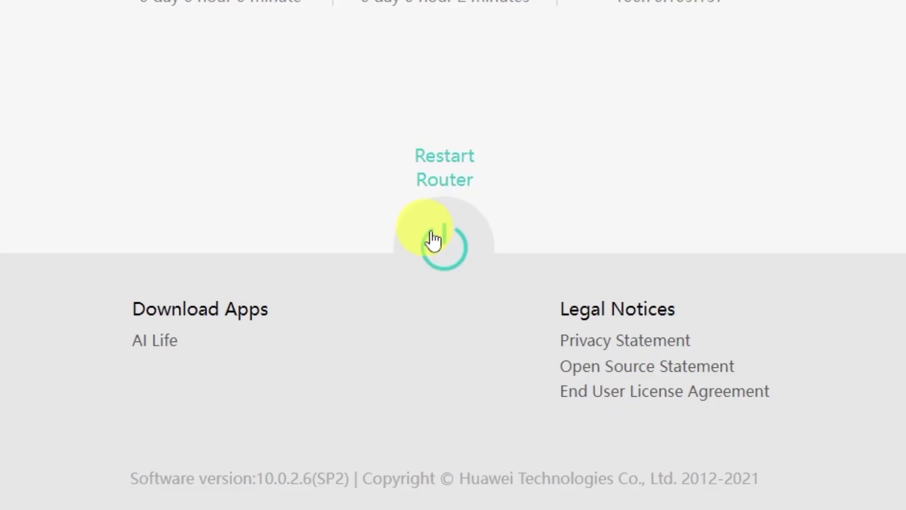
pyautogui.click(433, 236)
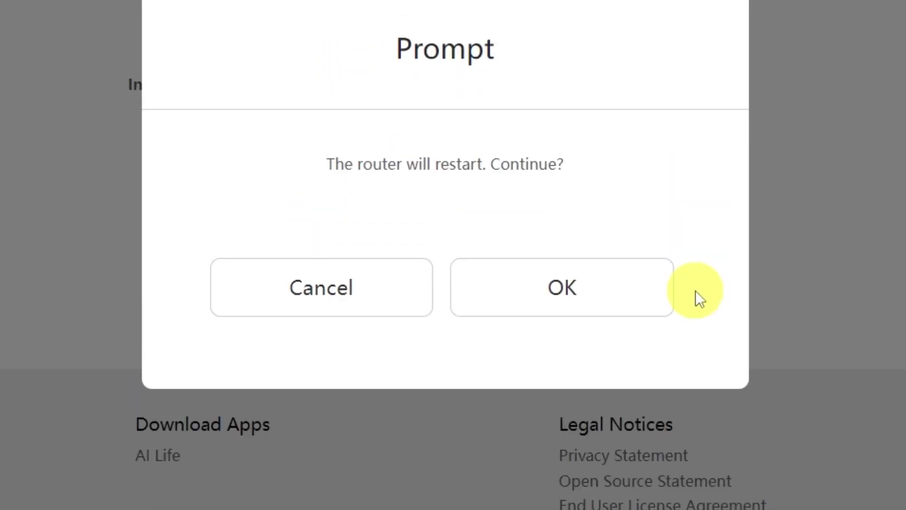
pyautogui.click(612, 294)
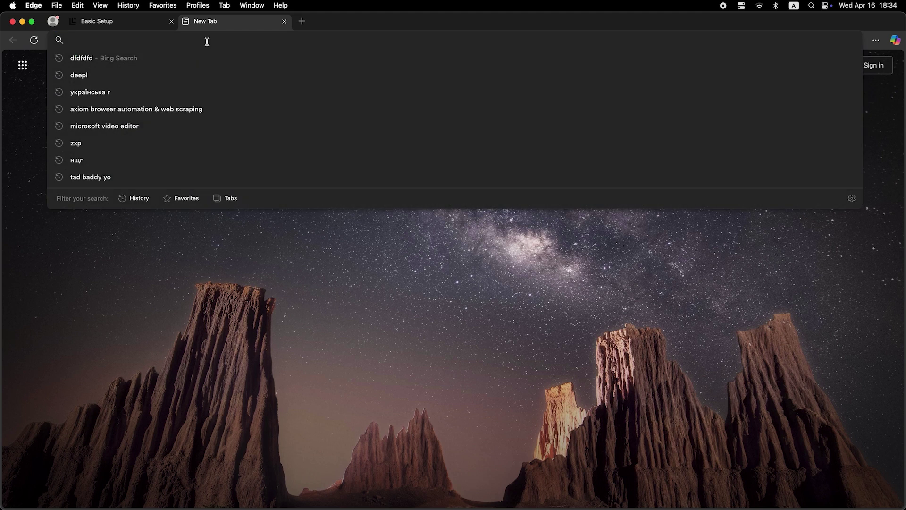
# Step: Search for 'dfdfdfdf' from the Edge address bar to load Bing results
pyautogui.write('dfdfdfdf')
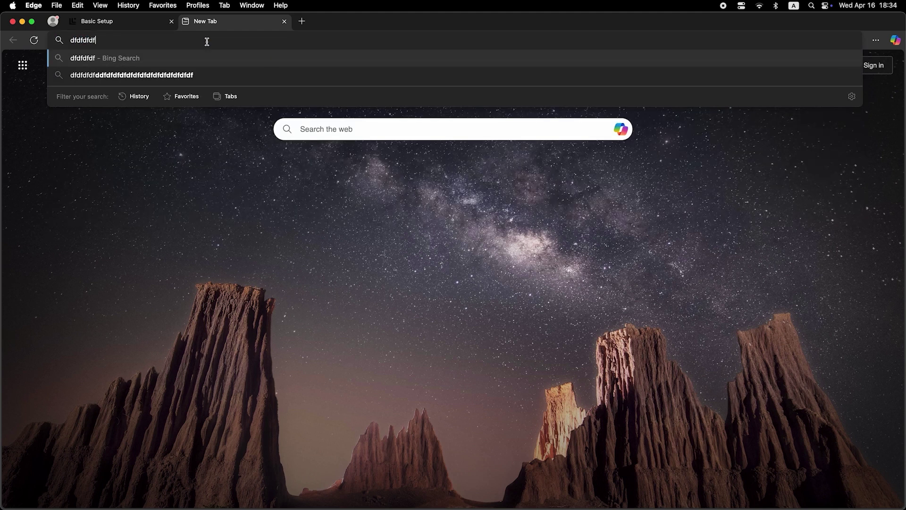
pyautogui.press('Return')
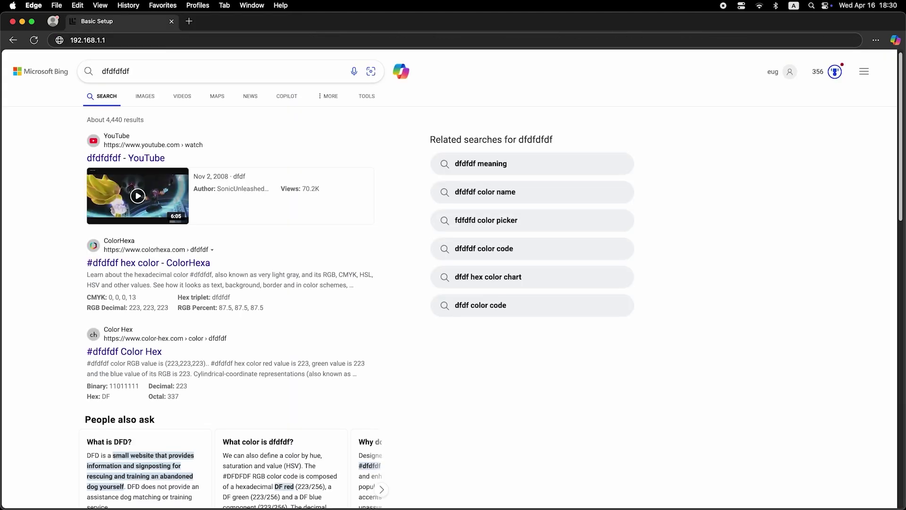